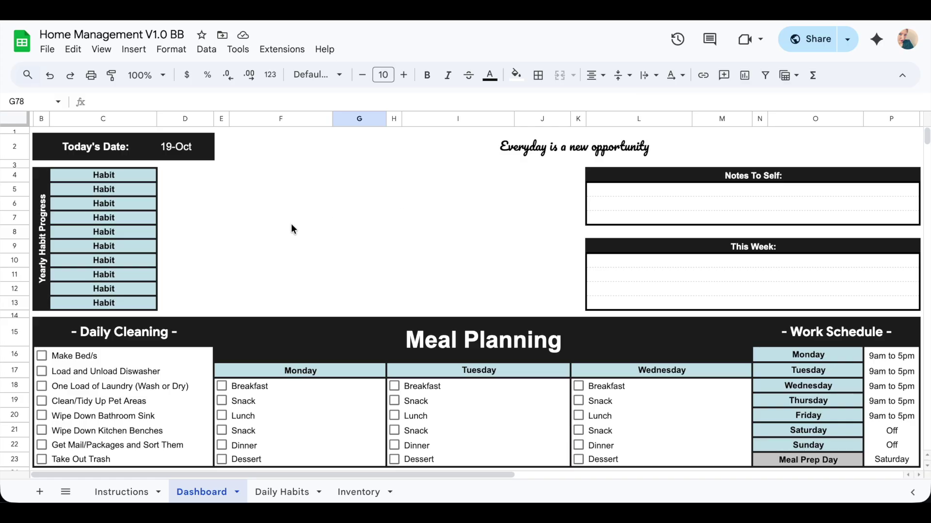
Inspect the formula behind the Today's Date value on the Dashboard sheet.
click(198, 152)
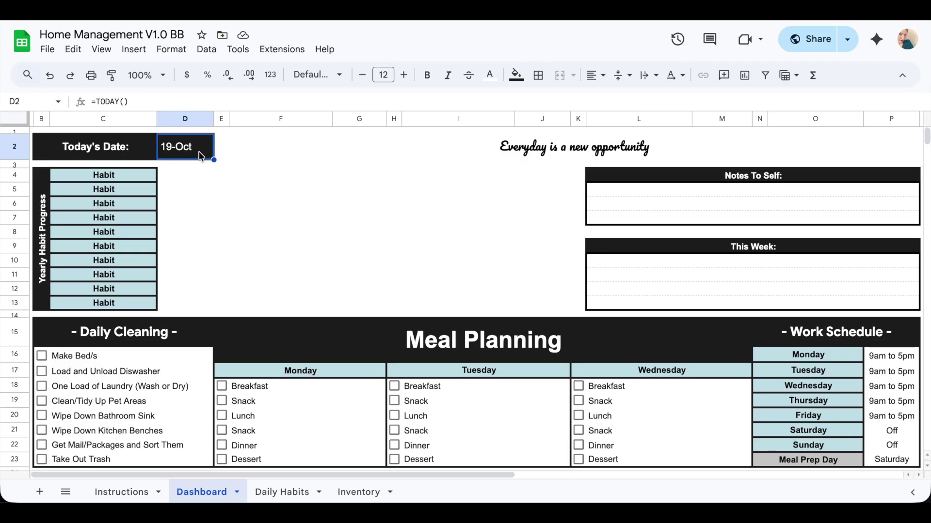
scroll(199, 152, down, 1)
scroll(199, 151, down, 4)
scroll(199, 151, up, 5)
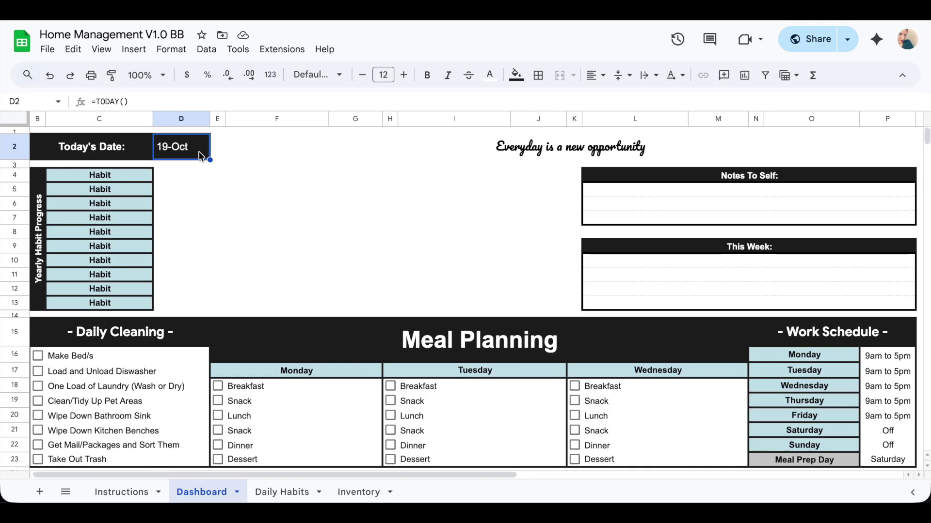
Inspect the Yearly Habit Progress bar formulas in rows 4 to 9 and the Daily Habits sheet they draw from, returning to the Dashboard.
click(195, 175)
click(195, 190)
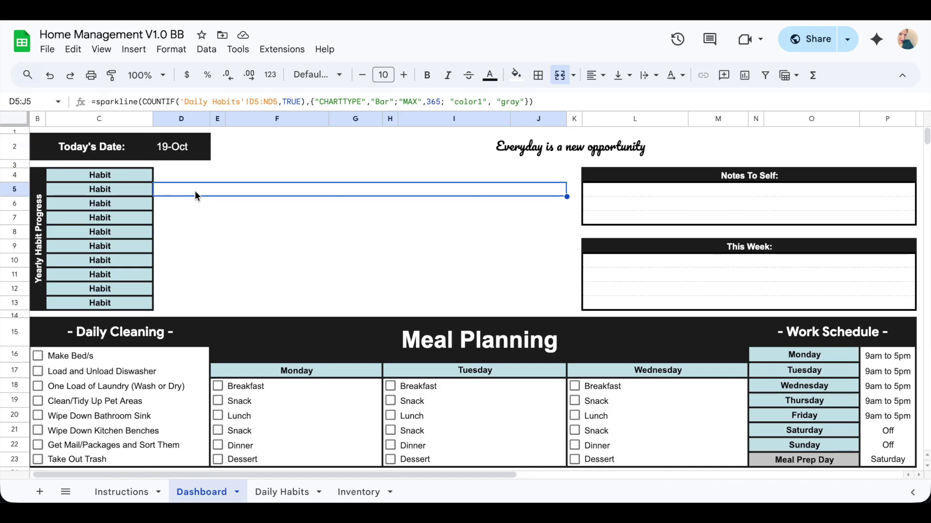
click(199, 205)
click(199, 215)
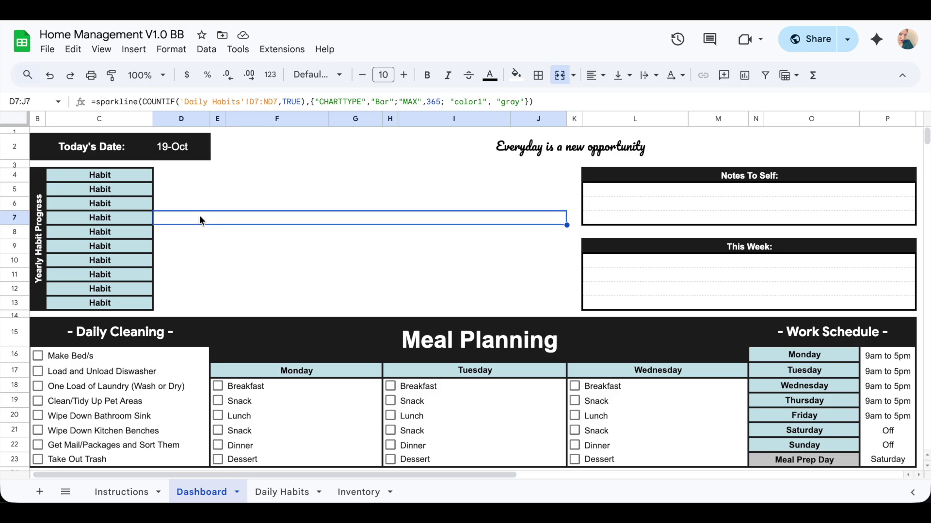
click(200, 231)
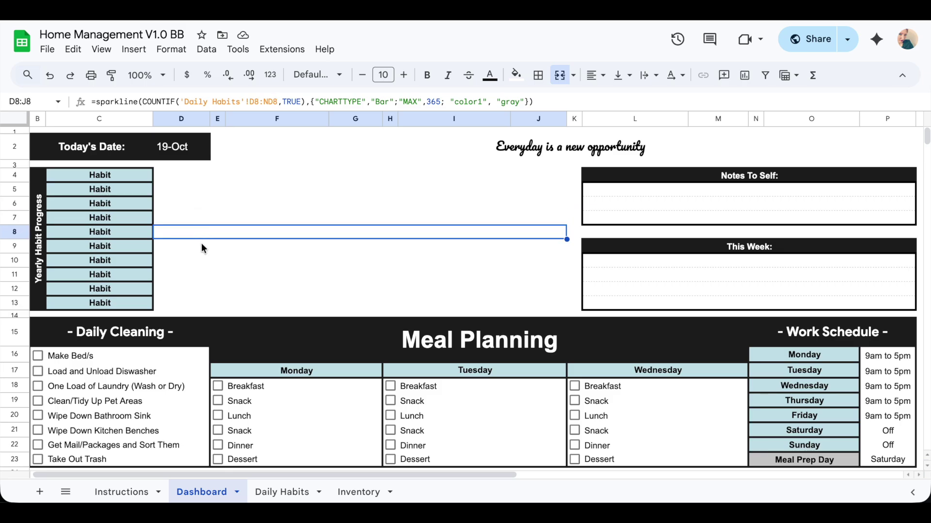
click(202, 243)
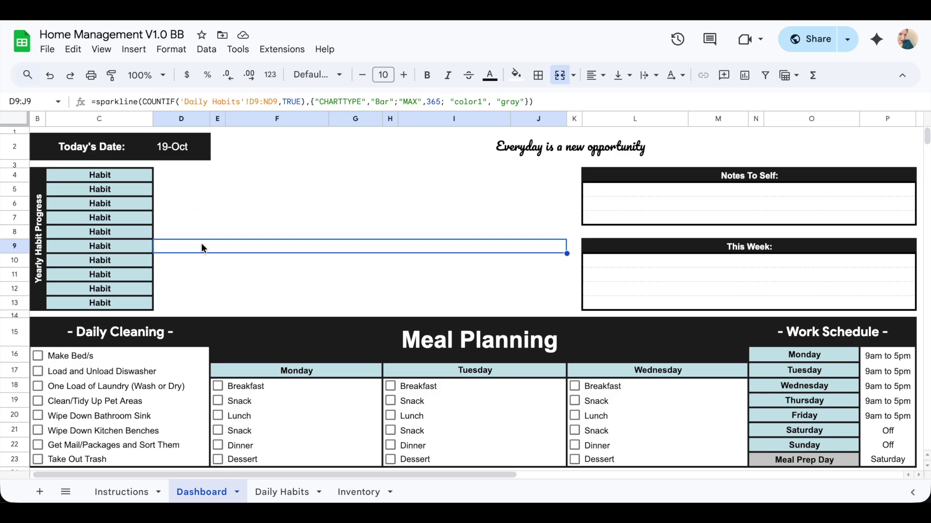
click(281, 491)
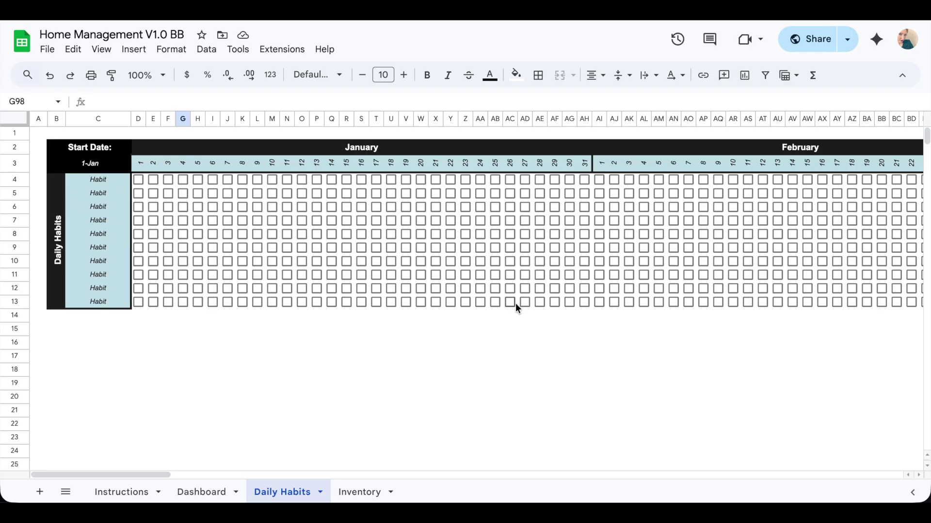
click(199, 491)
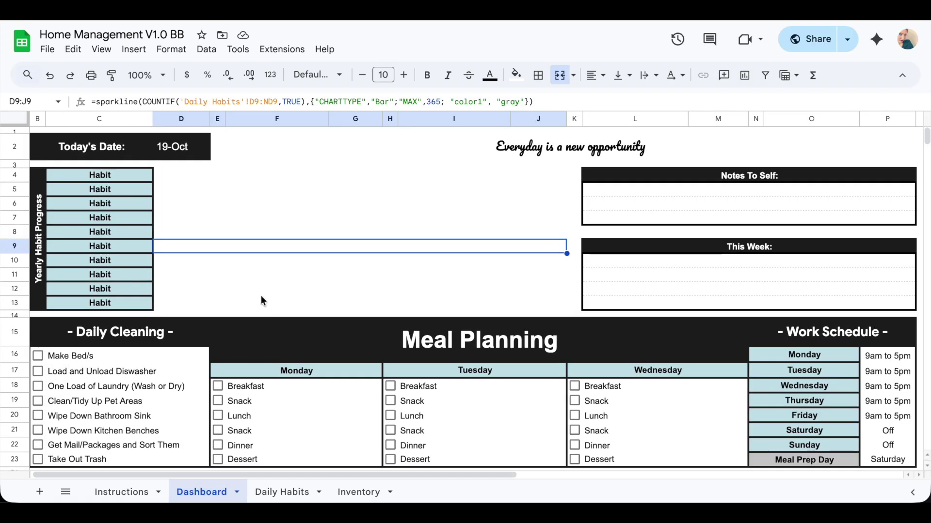
Inspect the Grocery List item formulas from Fridge to Herbs & Spices and their source Inventory sheet, returning to the Dashboard.
scroll(260, 296, down, 5)
scroll(260, 296, down, 2)
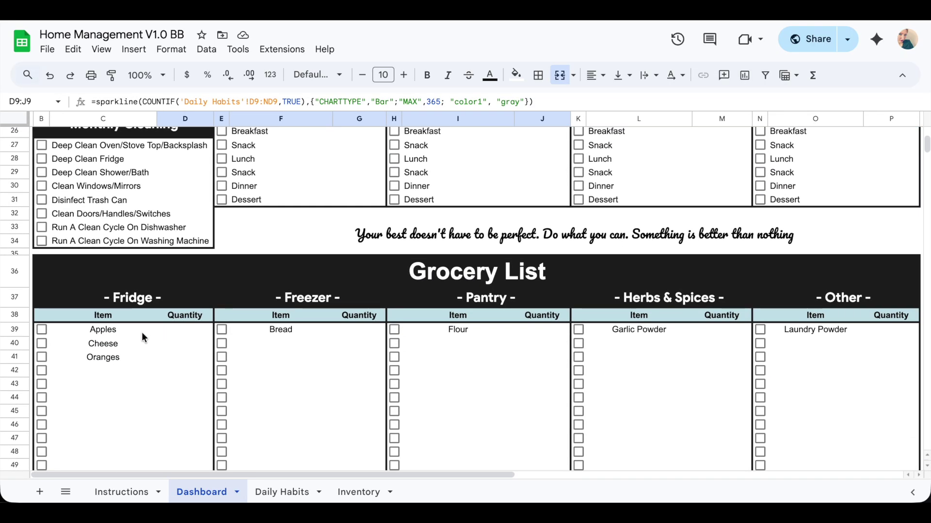
click(142, 333)
click(310, 330)
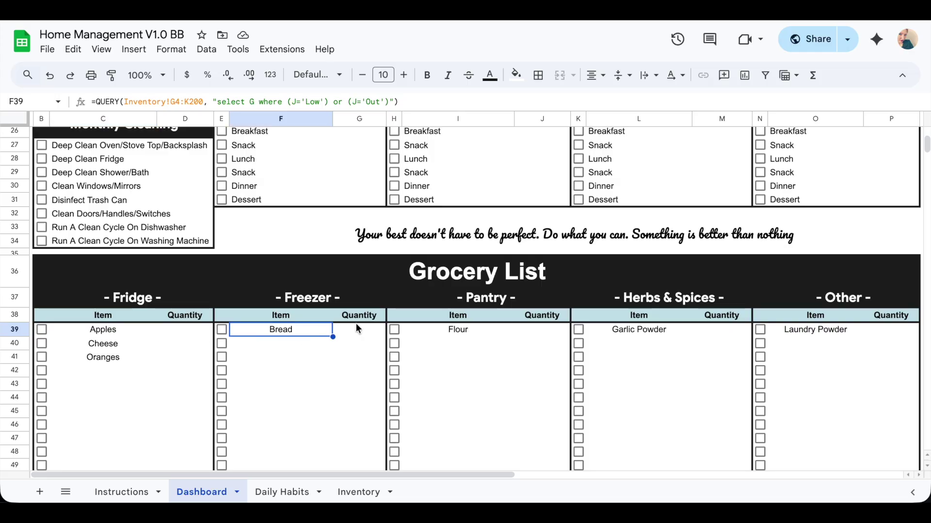
click(435, 330)
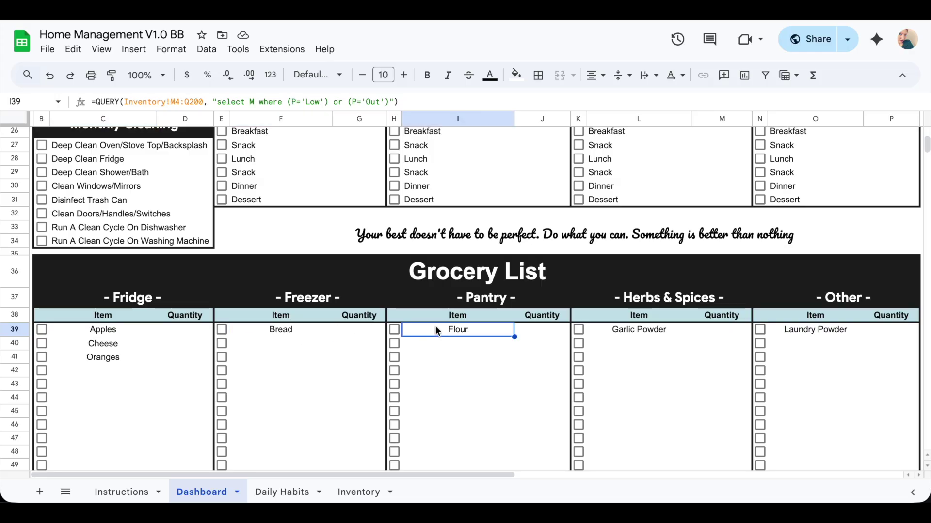
click(604, 334)
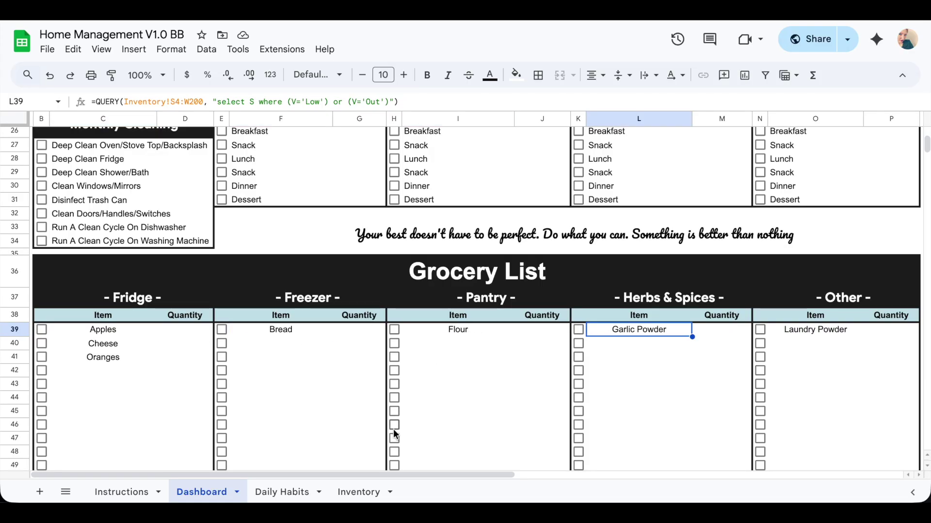
click(366, 493)
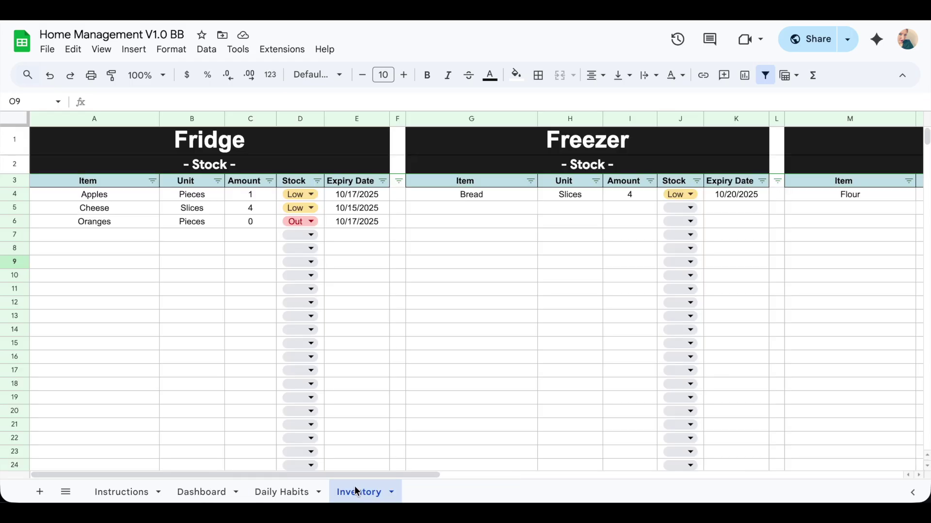
click(195, 493)
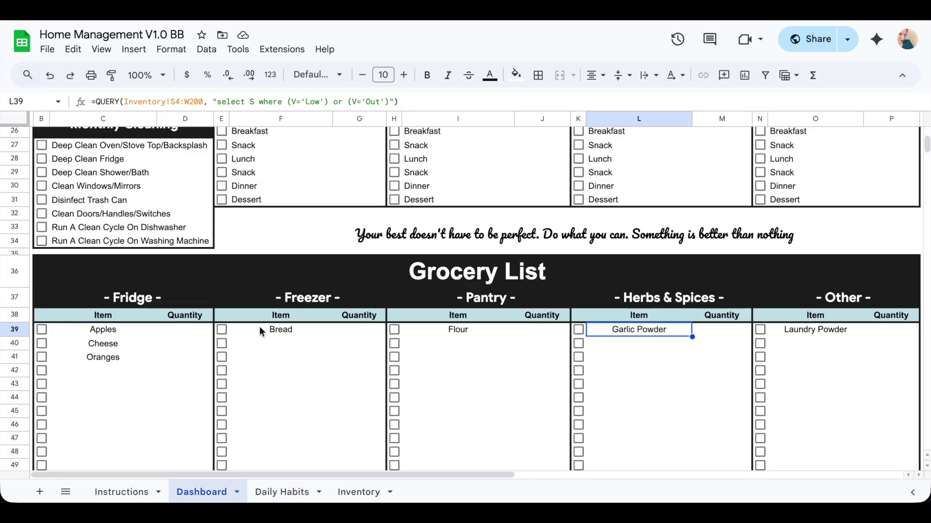
On the Daily Habits sheet, tick the first five habits for January 3.
scroll(260, 326, up, 10)
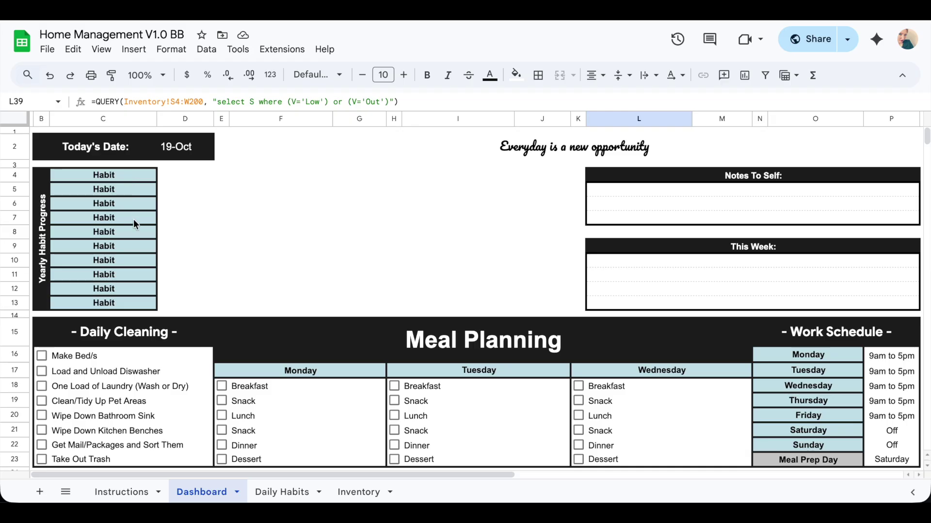
click(297, 491)
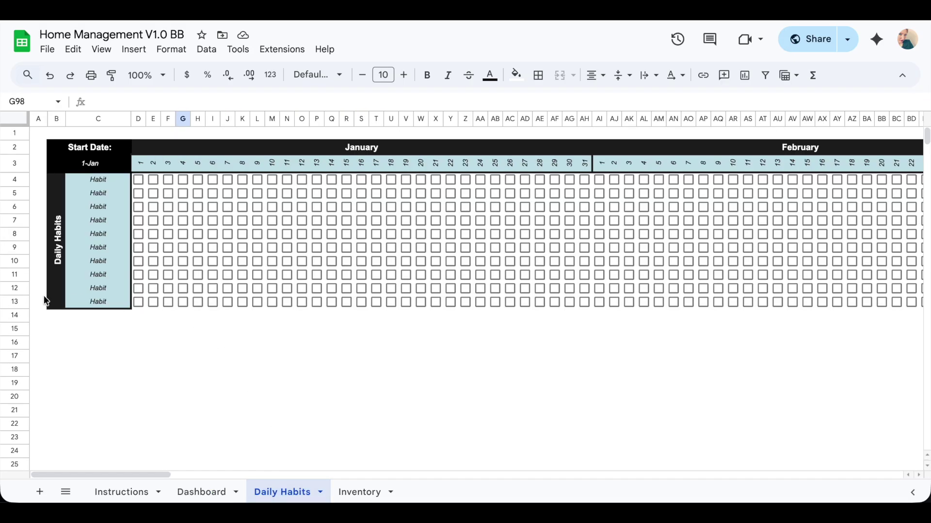
click(170, 180)
click(171, 194)
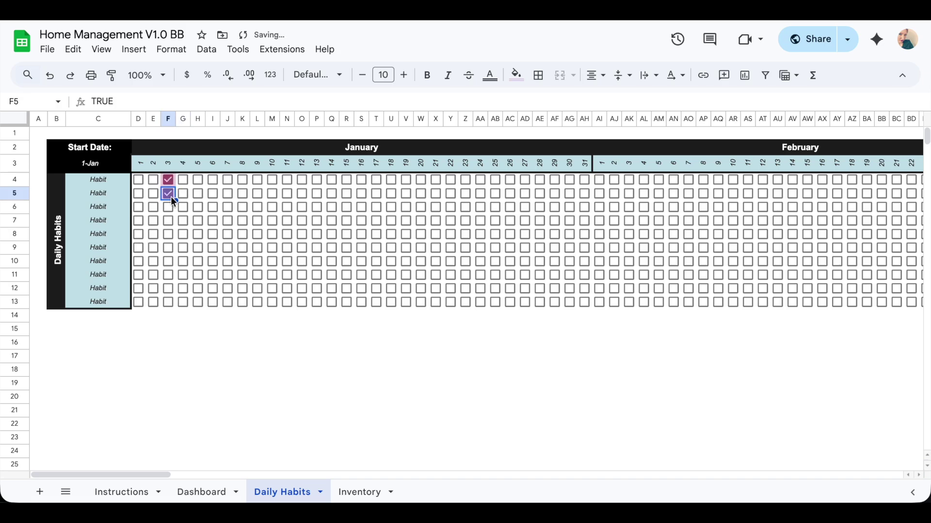
click(171, 206)
click(171, 233)
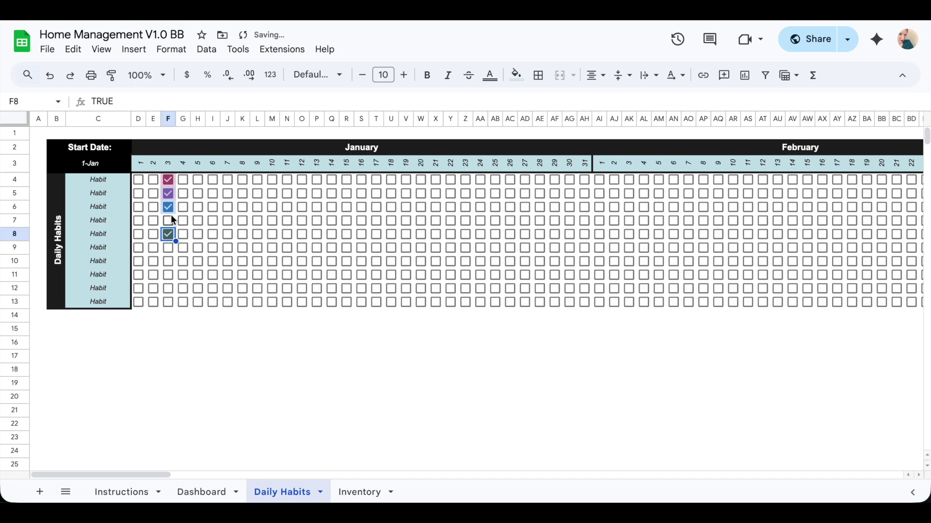
click(170, 218)
Clear the January 3 checkboxes of the first five habits.
click(168, 235)
click(170, 222)
click(168, 208)
click(167, 196)
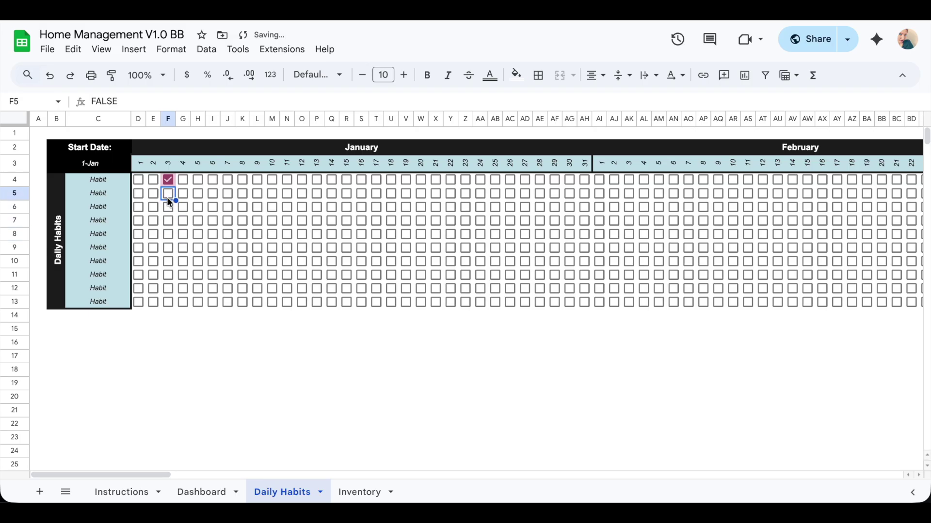
click(167, 183)
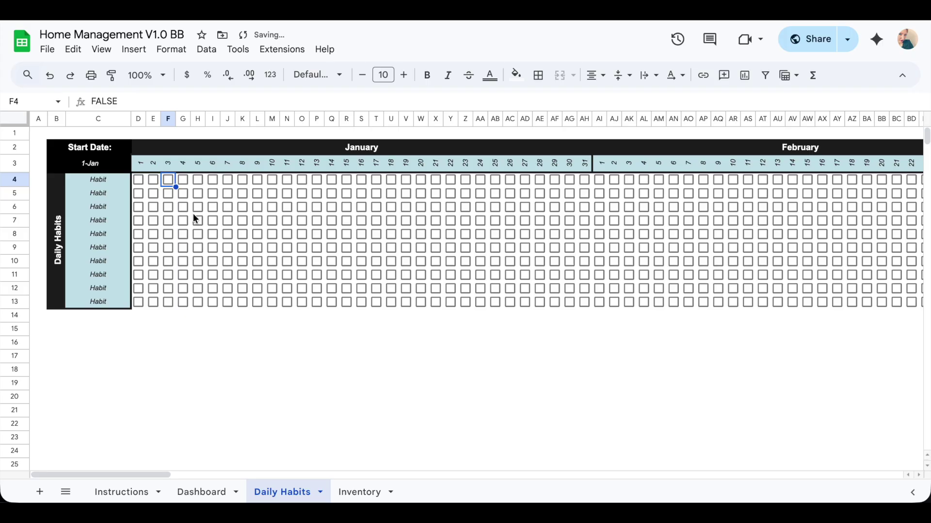
Return to the Dashboard and inspect the motivational quote and the This Week note area.
click(203, 493)
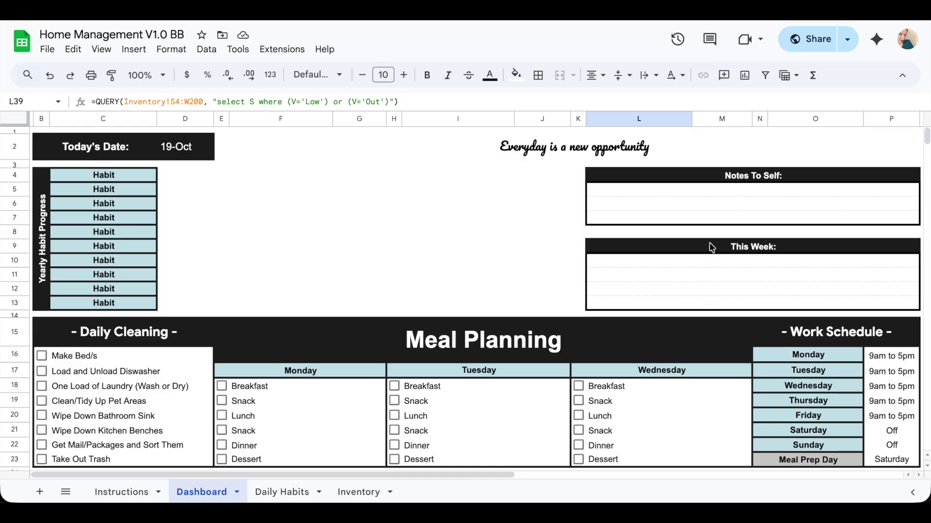
click(627, 144)
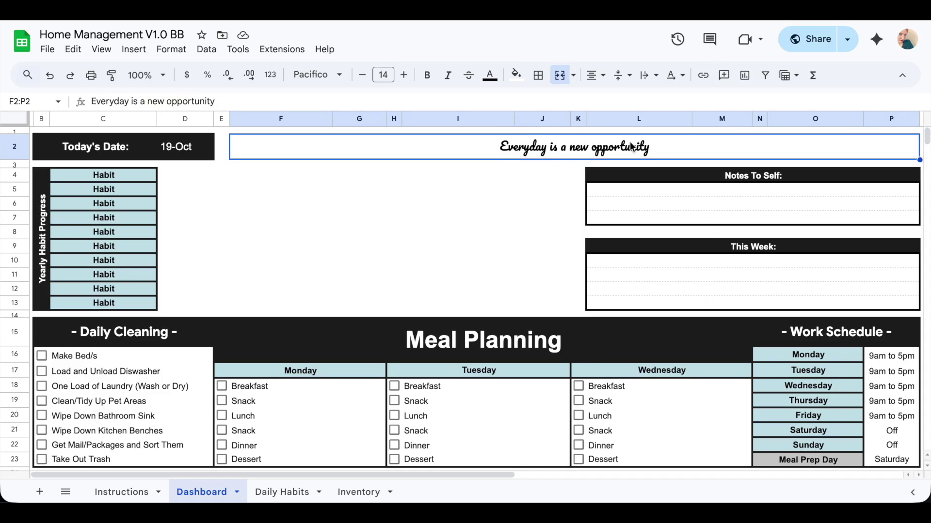
click(704, 275)
Review the Dashboard's cleaning checklists, weekly meal planning grid and work schedule.
scroll(703, 272, down, 5)
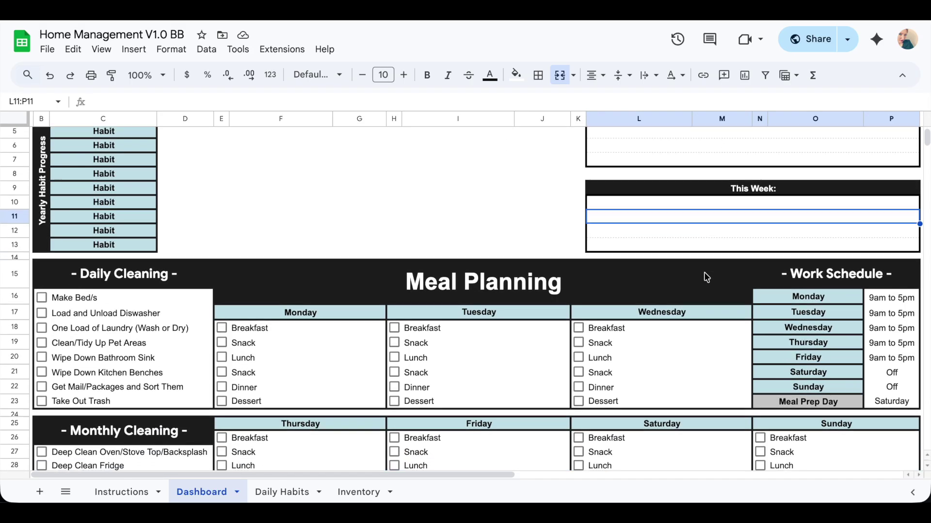
scroll(704, 277, down, 1)
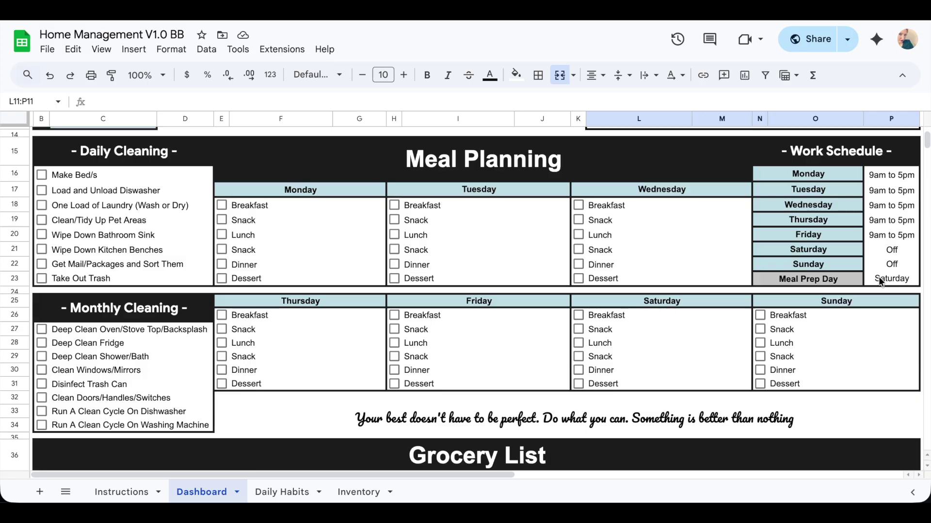
scroll(878, 276, down, 3)
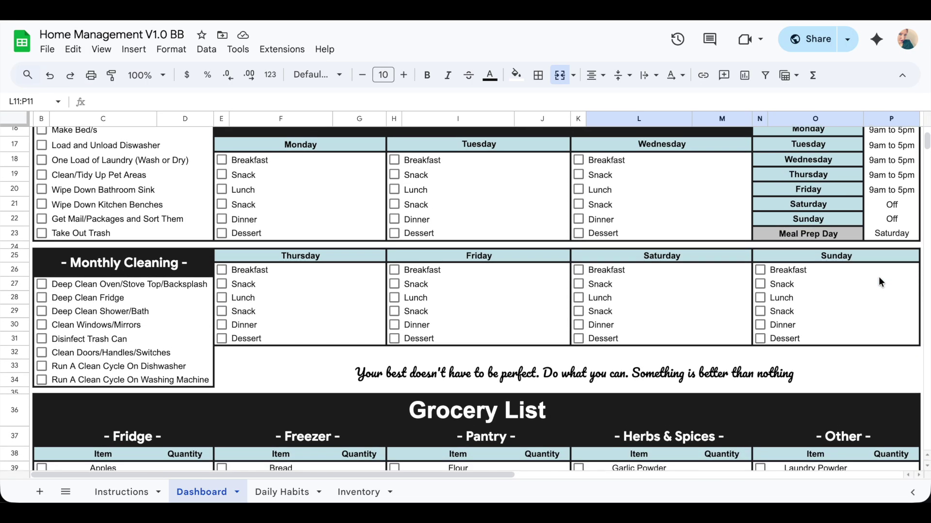
scroll(878, 278, up, 2)
scroll(878, 277, down, 5)
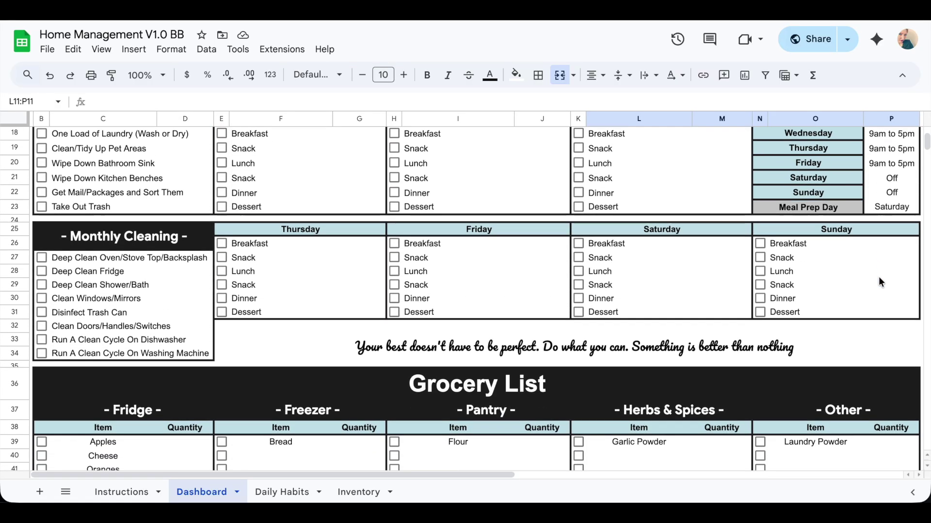
scroll(880, 281, down, 1)
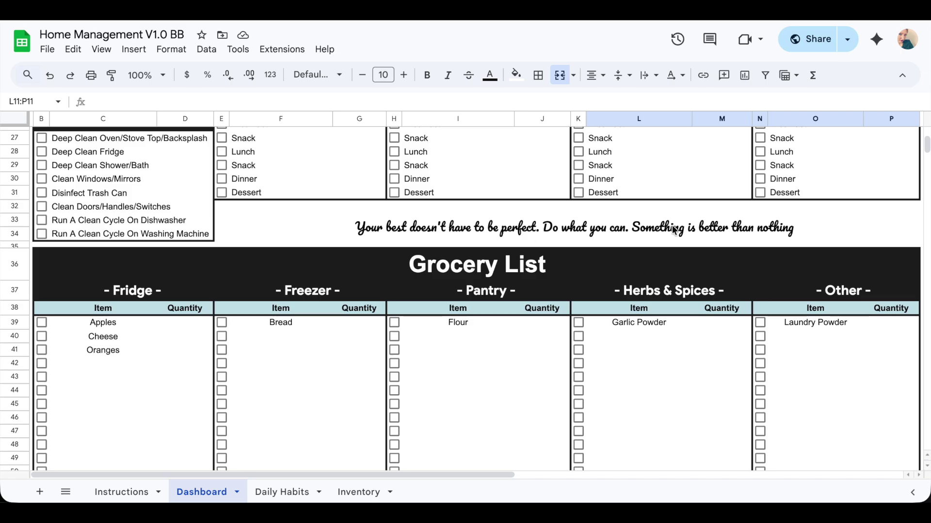
Examine the Grocery List's Fridge item range and the quantity cells of the Fridge and Freezer items.
scroll(673, 228, down, 3)
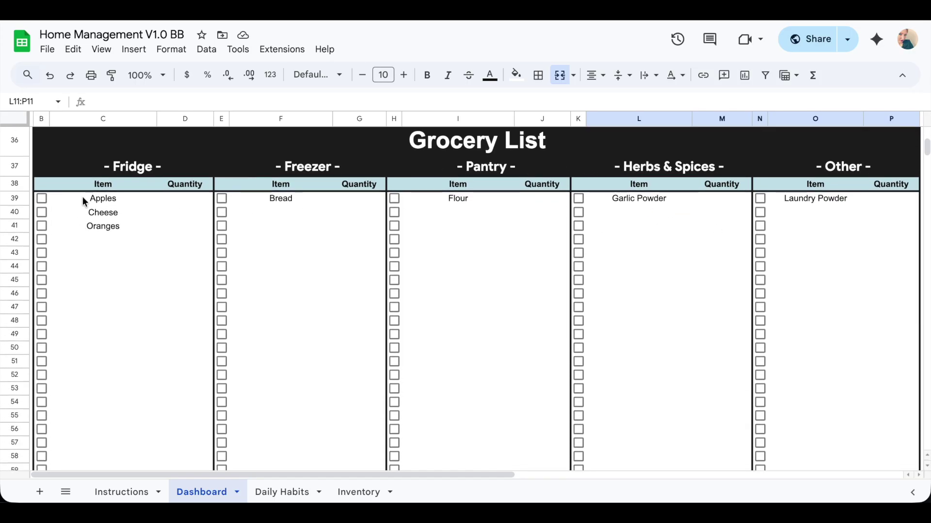
drag(81, 197, 176, 293)
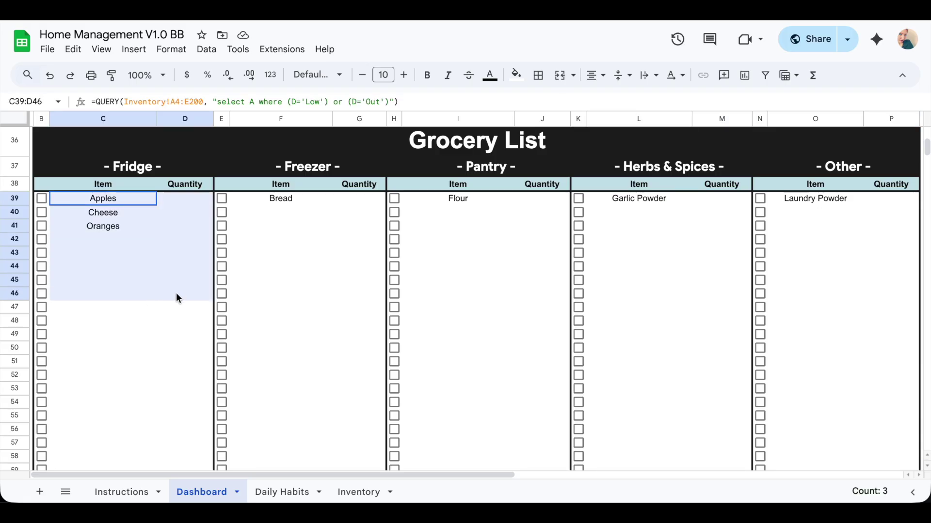
click(179, 339)
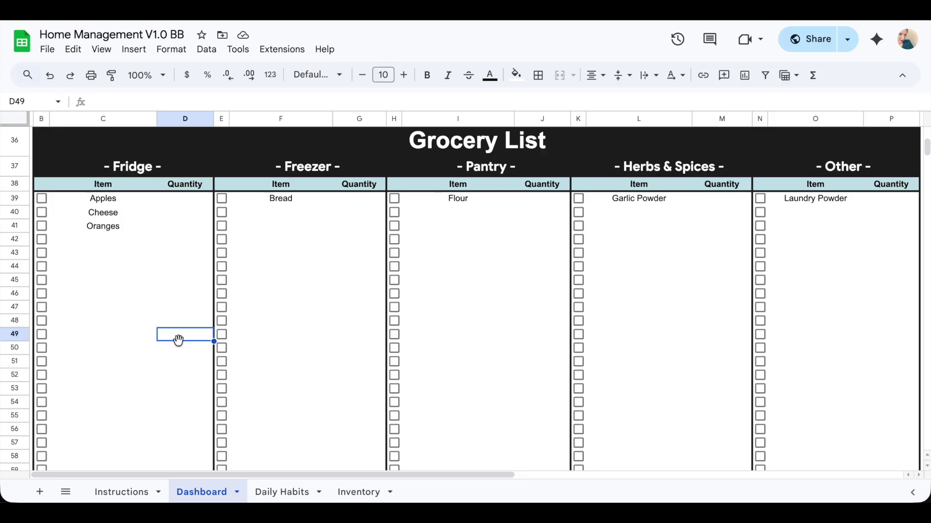
click(184, 201)
click(186, 217)
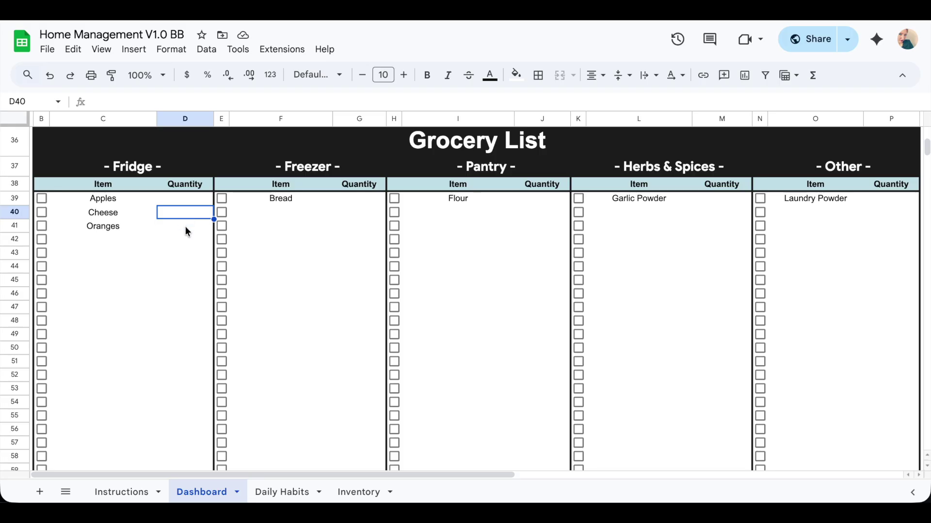
click(185, 226)
click(358, 199)
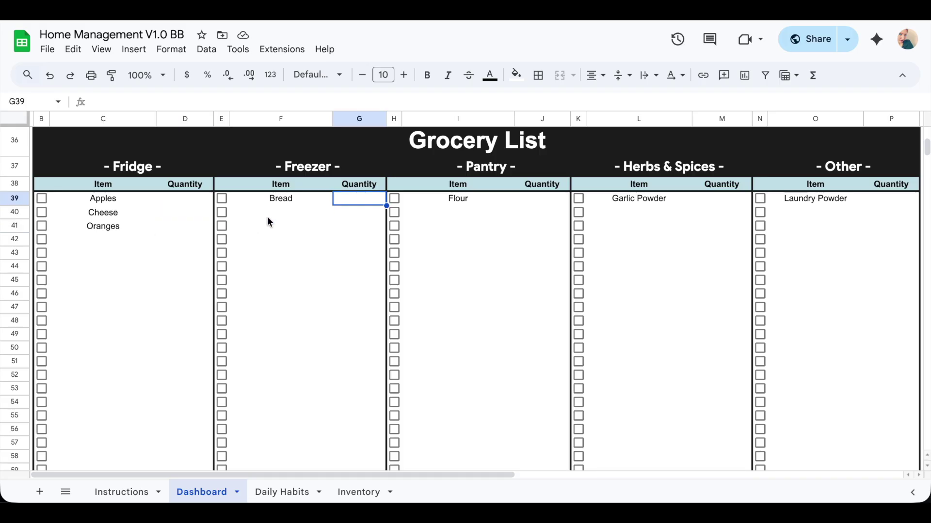
Review the Inventory sheet's stock tables from Fridge through Other.
click(347, 494)
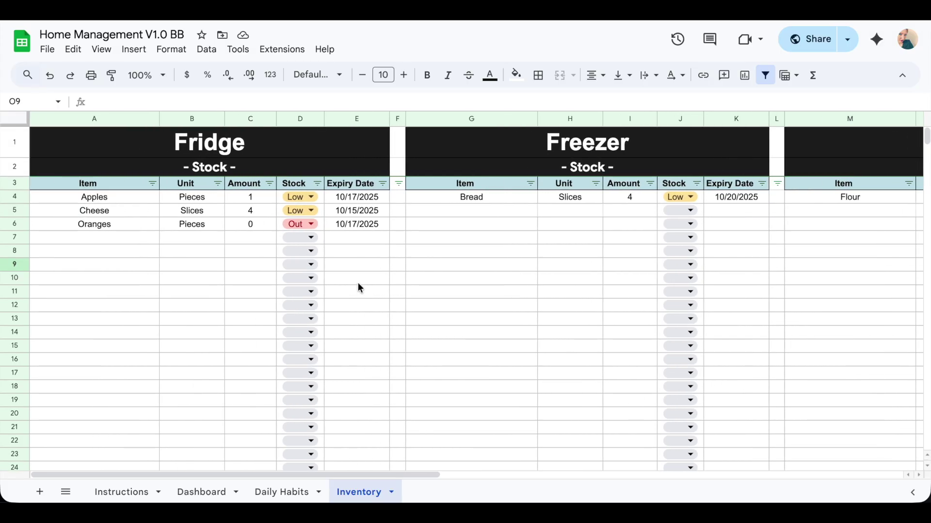
scroll(358, 288, right, 10)
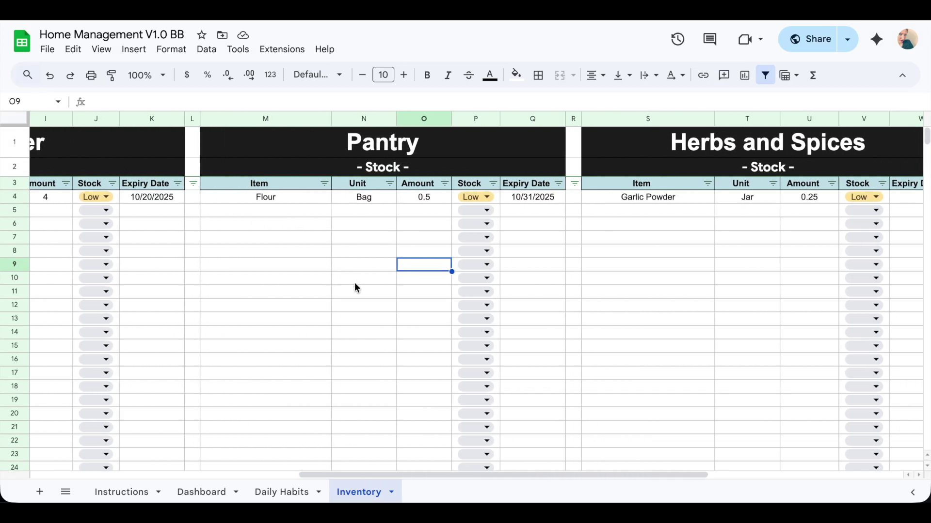
scroll(354, 284, right, 8)
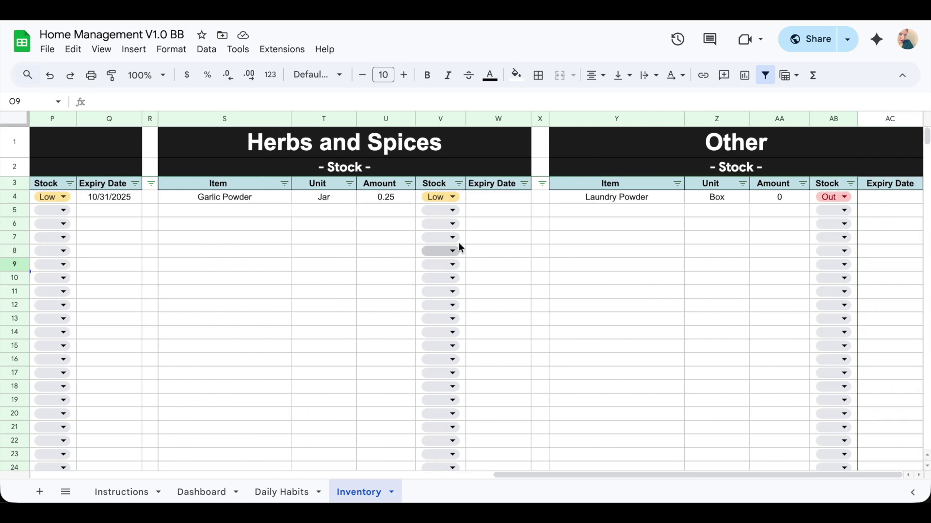
Sort the Inventory sheet's Fridge stock by Expiry Date in ascending order.
scroll(664, 288, left, 15)
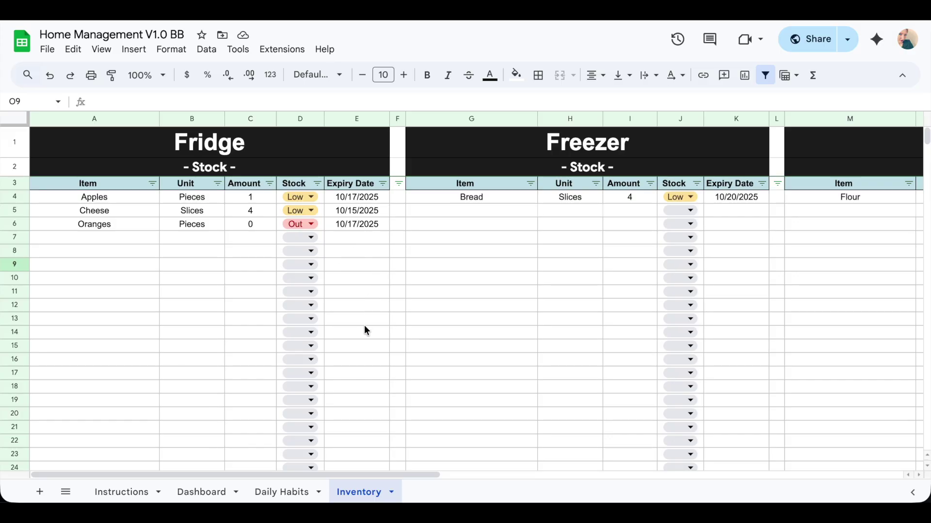
click(383, 184)
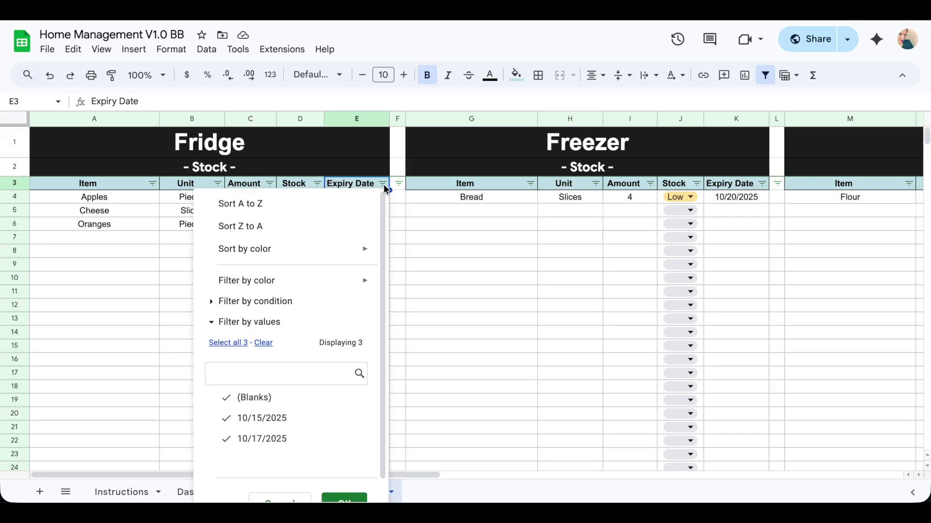
click(339, 204)
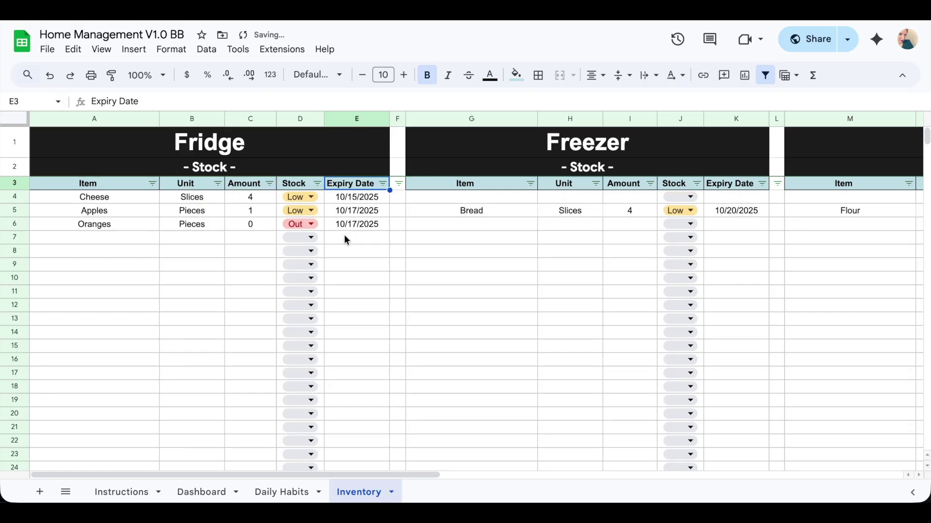
Sort the Inventory sheet's Fridge stock alphabetically by Item from A to Z.
click(120, 172)
click(127, 181)
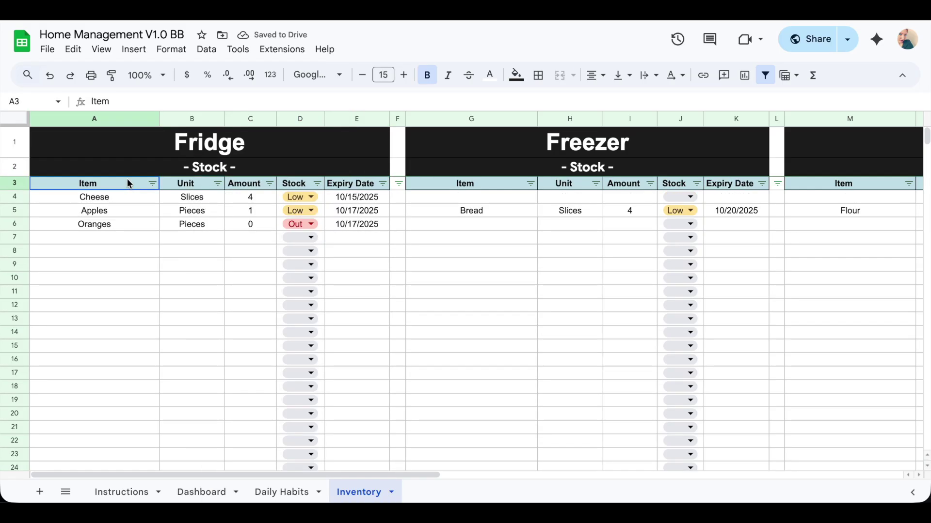
click(152, 184)
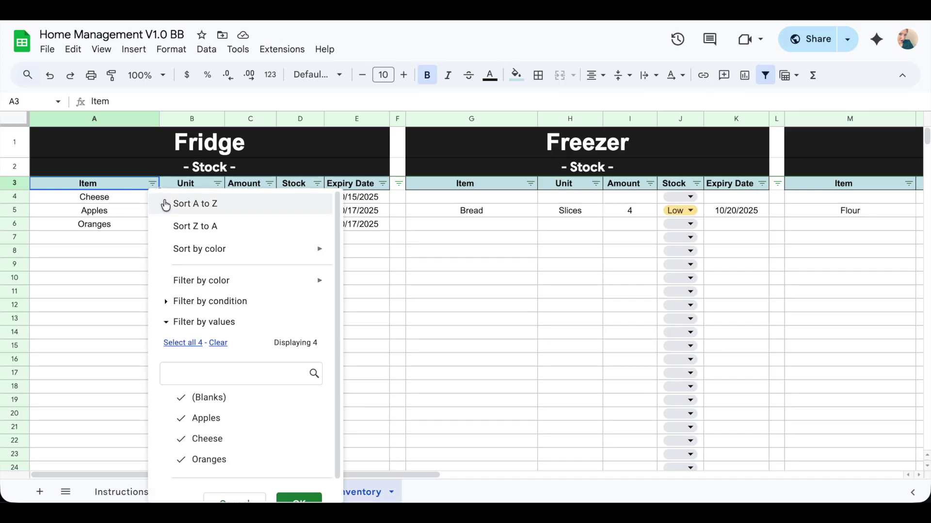
click(166, 204)
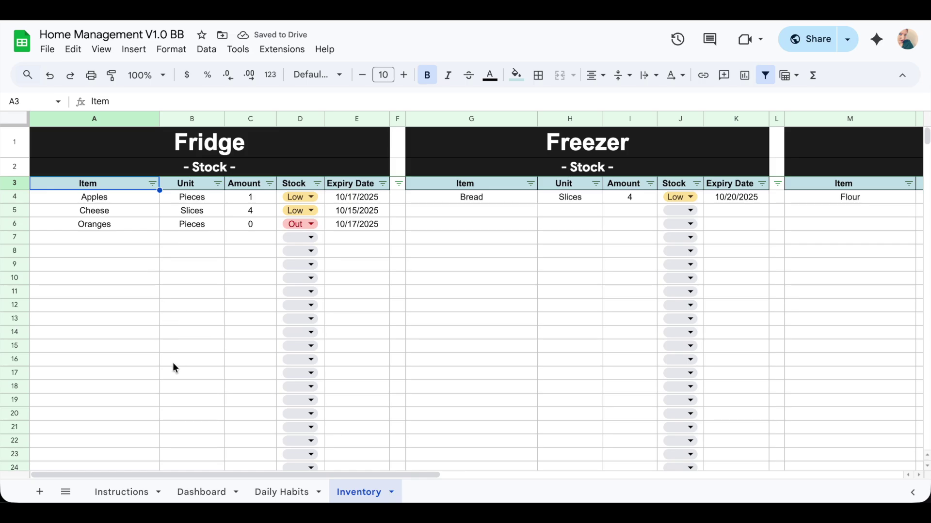
Bring the Dashboard back to its beginning and look through the Instructions sheet, ending on the Dashboard.
click(208, 491)
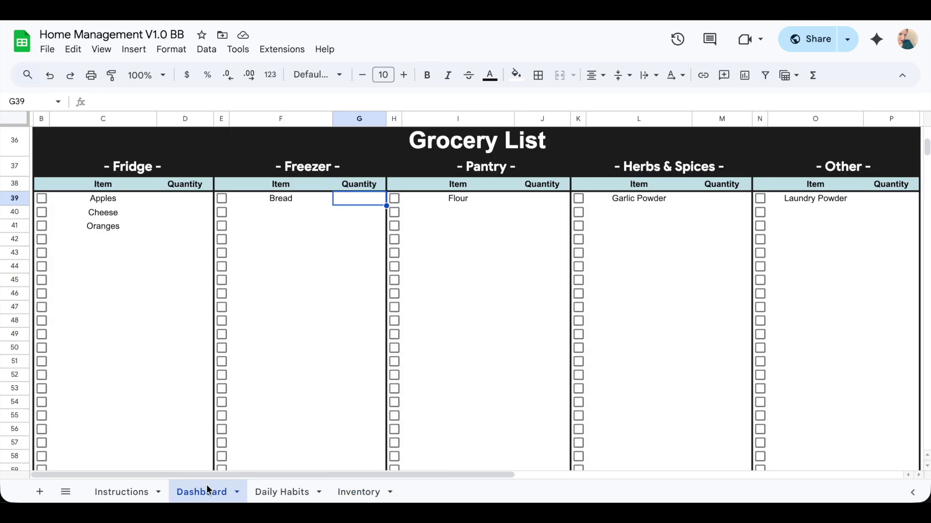
scroll(212, 364, up, 10)
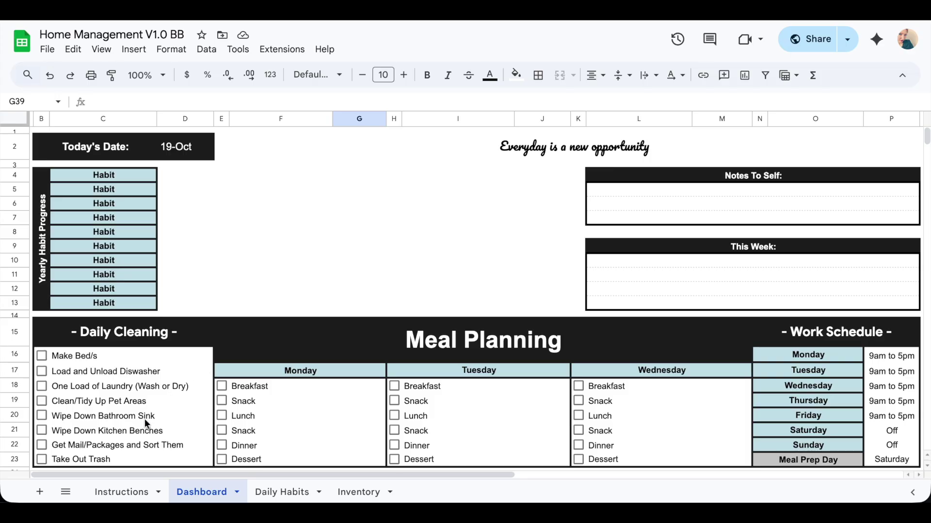
click(136, 491)
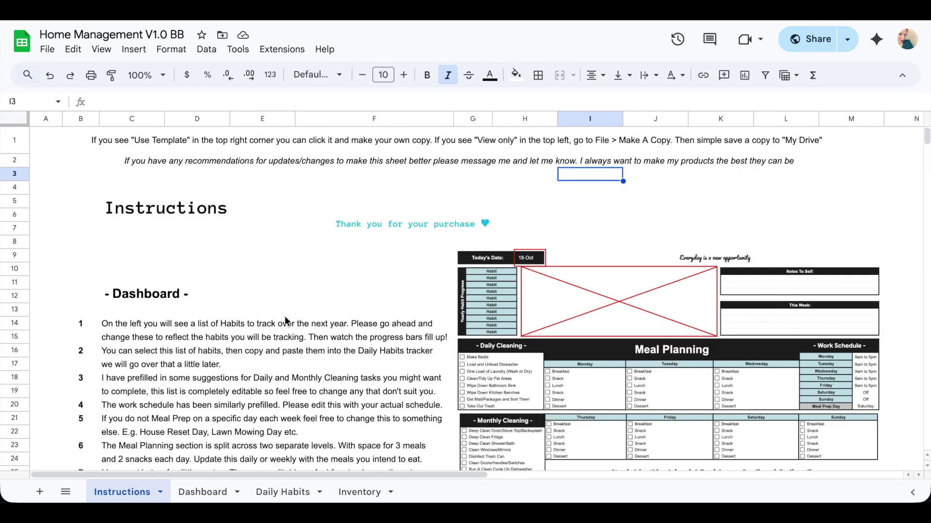
scroll(286, 321, down, 10)
scroll(286, 321, down, 4)
scroll(286, 321, up, 15)
click(203, 492)
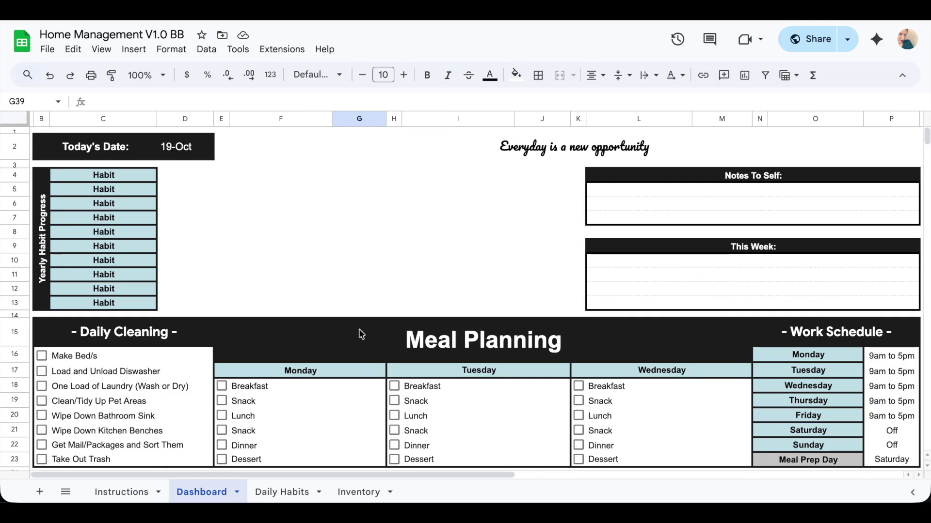